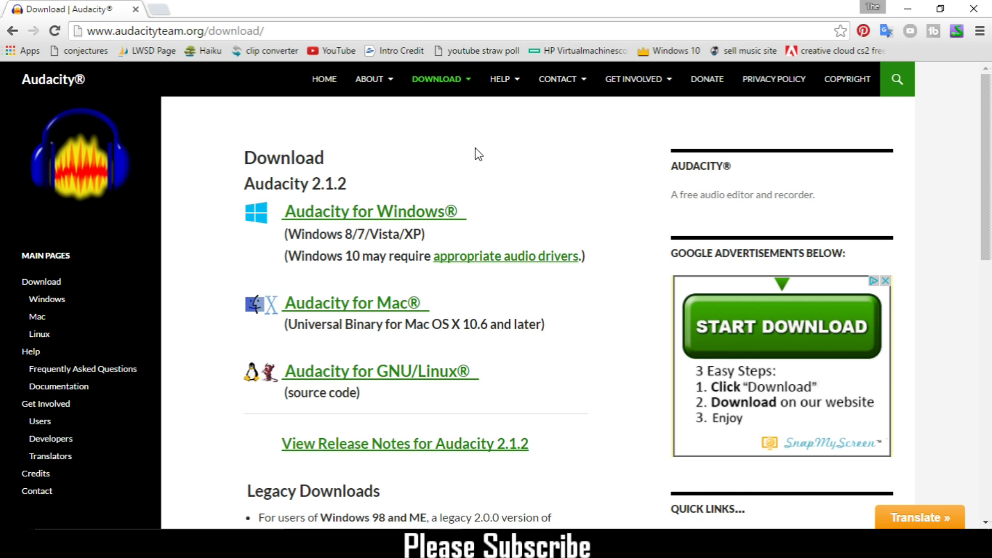
{"action": "scroll", "coordinate": [583, 217], "scroll_direction": "down", "scroll_amount": 3}
{"action": "scroll", "coordinate": [583, 217], "scroll_direction": "up", "scroll_amount": 3}
{"action": "scroll", "coordinate": [506, 143], "scroll_direction": "down", "scroll_amount": 3}
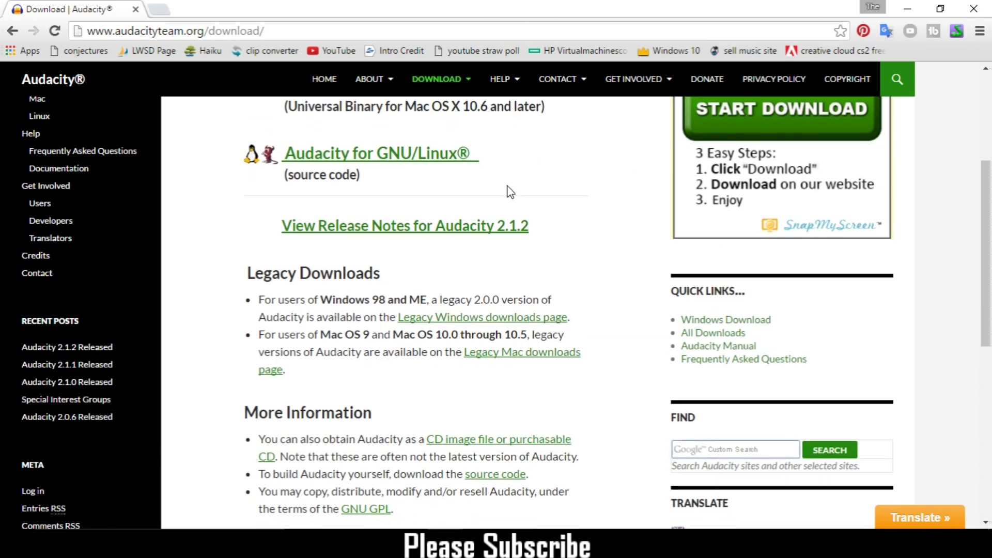
{"action": "scroll", "coordinate": [508, 192], "scroll_direction": "up", "scroll_amount": 3}
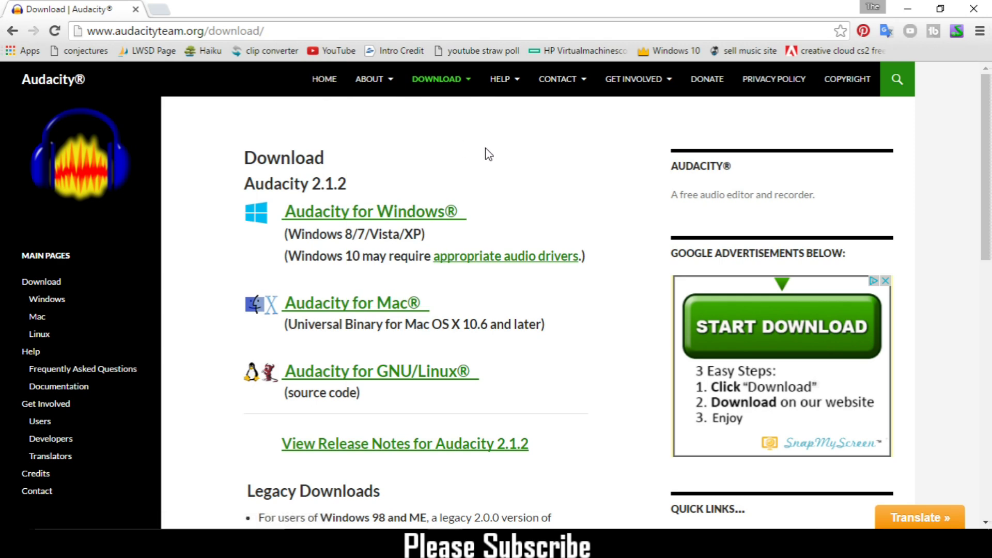
{"action": "scroll", "coordinate": [496, 163], "scroll_direction": "down", "scroll_amount": 5}
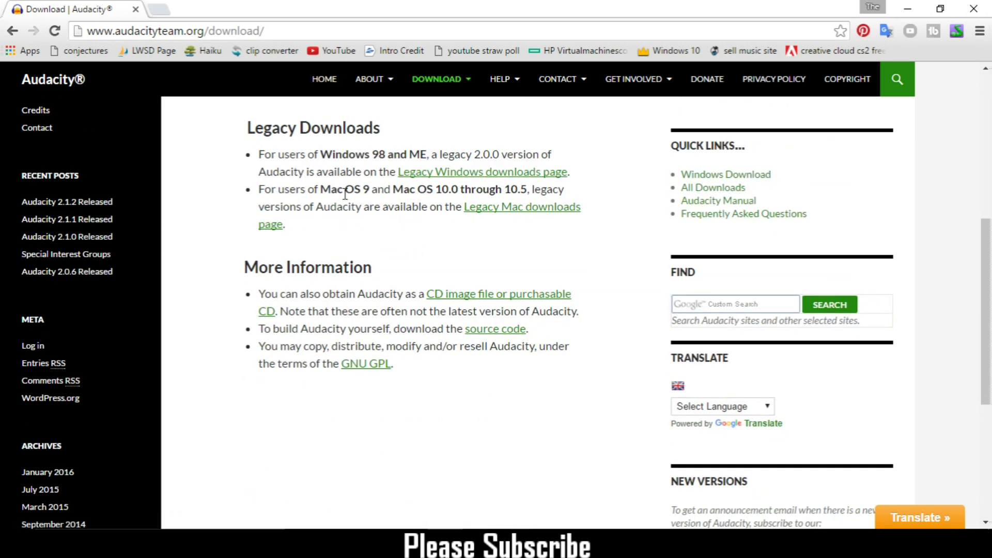
{"action": "scroll", "coordinate": [403, 263], "scroll_direction": "up", "scroll_amount": 4}
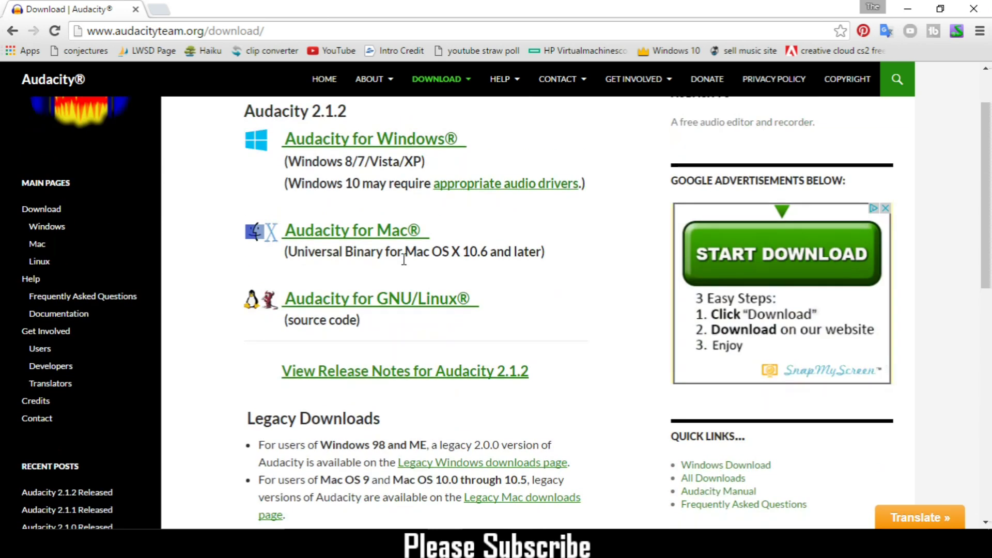
{"action": "scroll", "coordinate": [415, 225], "scroll_direction": "up", "scroll_amount": 1}
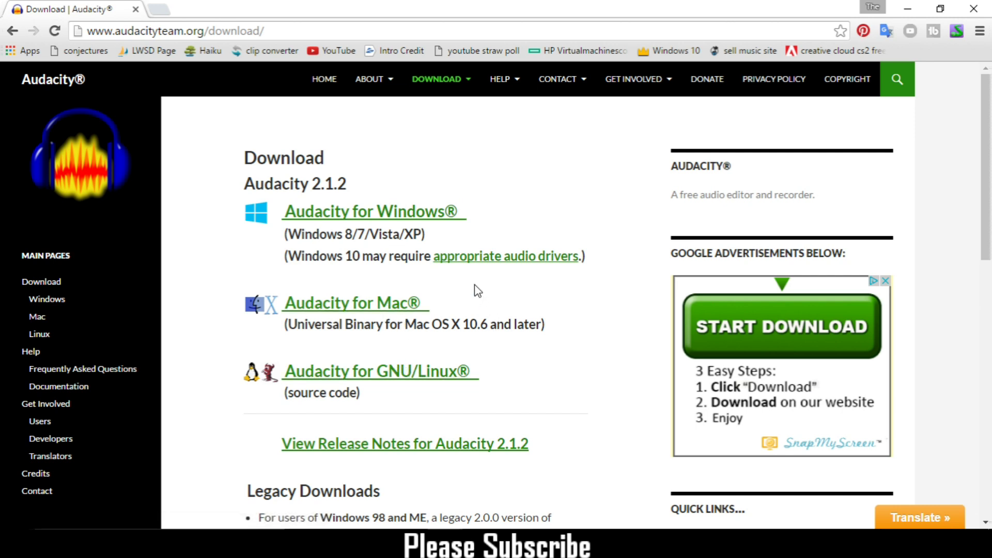
- Start downloading the Audacity 2.1.2 installer from the Windows downloads page
{"action": "left_click", "coordinate": [386, 214]}
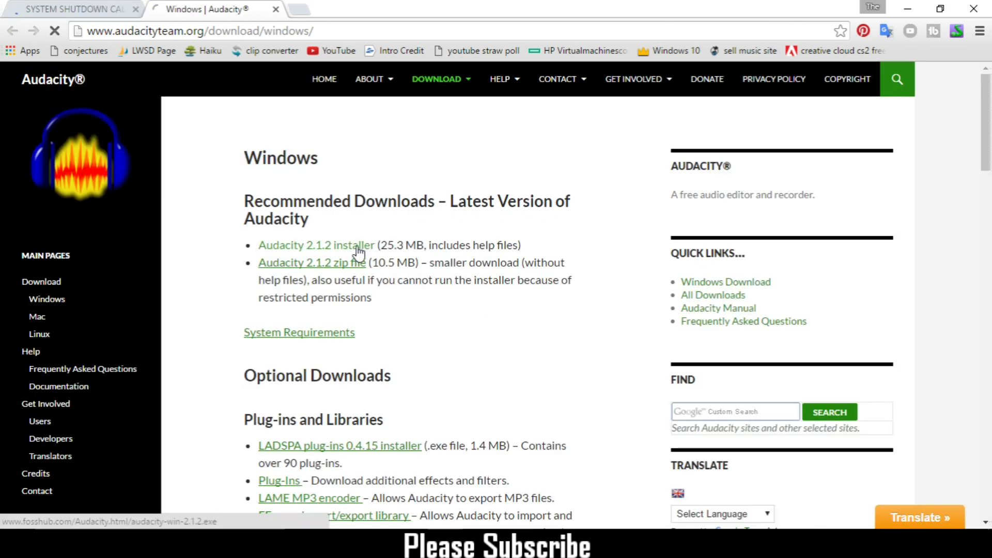
{"action": "left_click", "coordinate": [361, 246]}
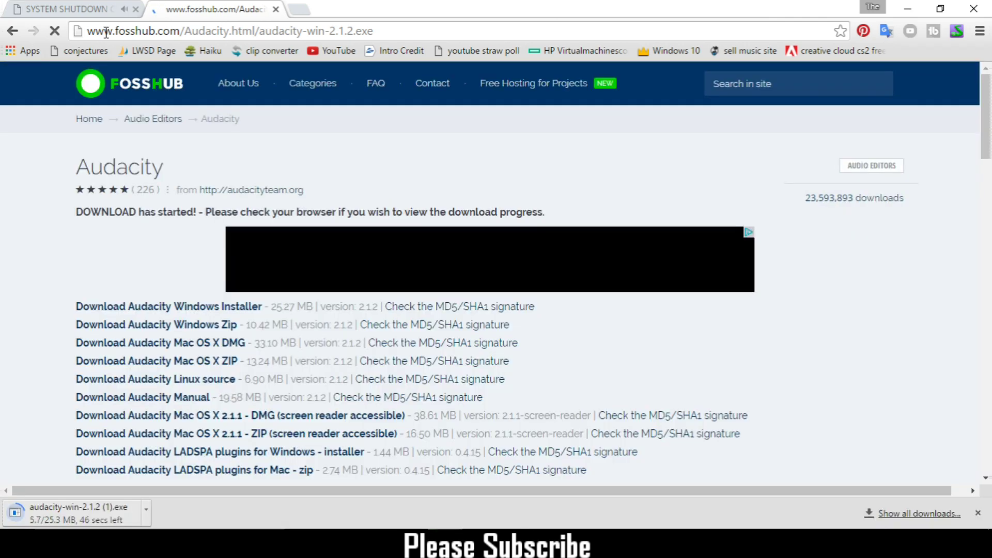
- Close the unrelated SYSTEM SHUTDOWN tab and dismiss the FossHub cookie notice
{"action": "left_click", "coordinate": [135, 9]}
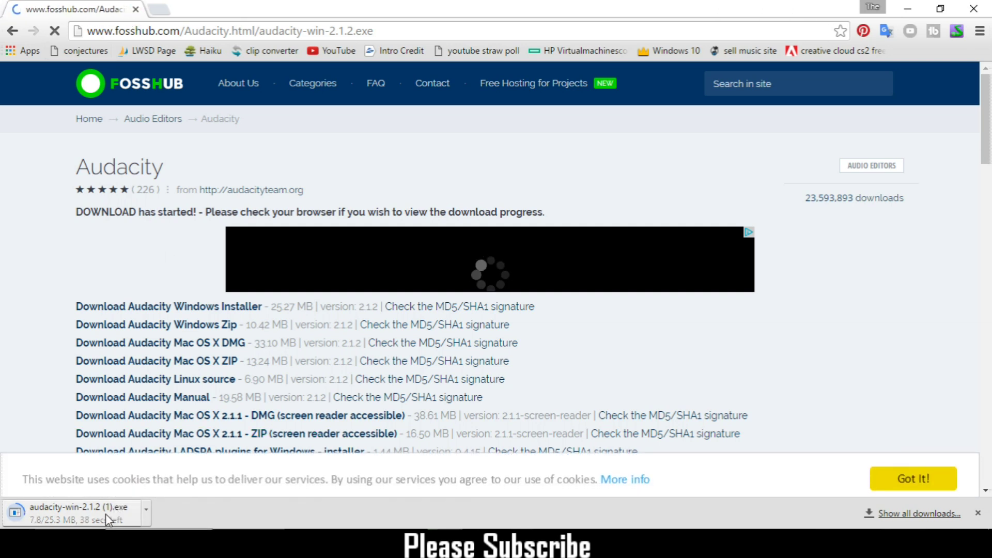
{"action": "left_click", "coordinate": [945, 478]}
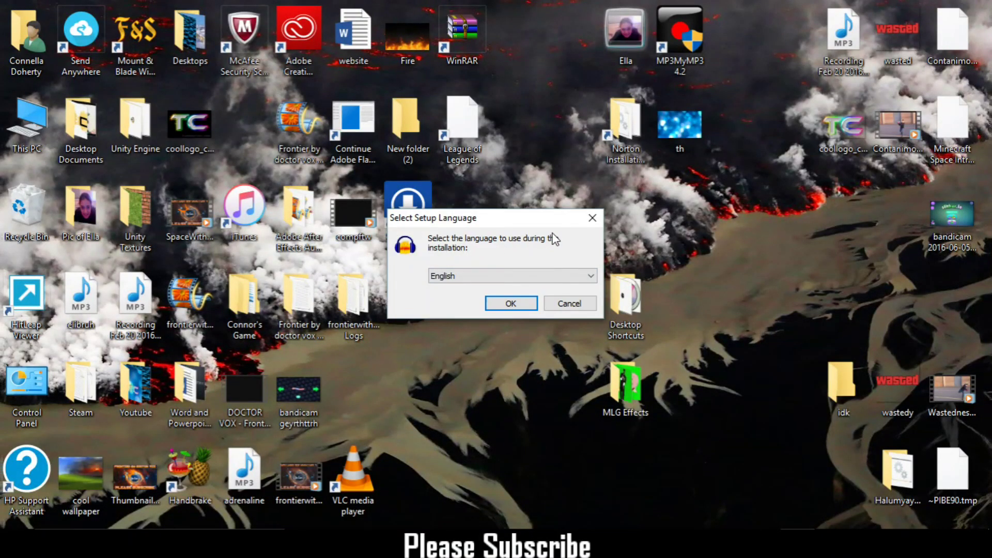
- Keep English as the setup language and confirm it to start the wizard
{"action": "left_click", "coordinate": [505, 279]}
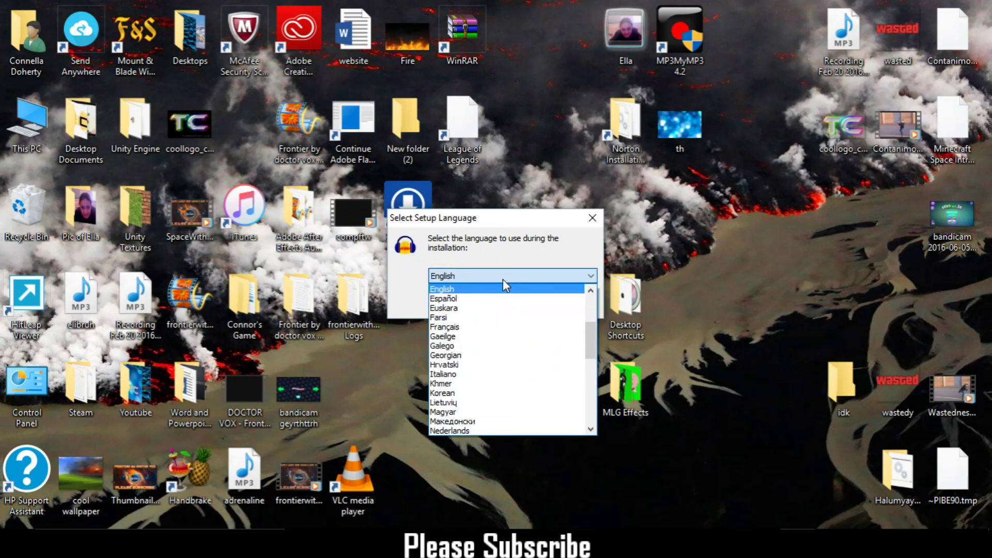
{"action": "mouse_move", "coordinate": [593, 331]}
{"action": "left_mouse_down"}
{"action": "mouse_move", "coordinate": [593, 393]}
{"action": "mouse_move", "coordinate": [600, 281]}
{"action": "left_mouse_up"}
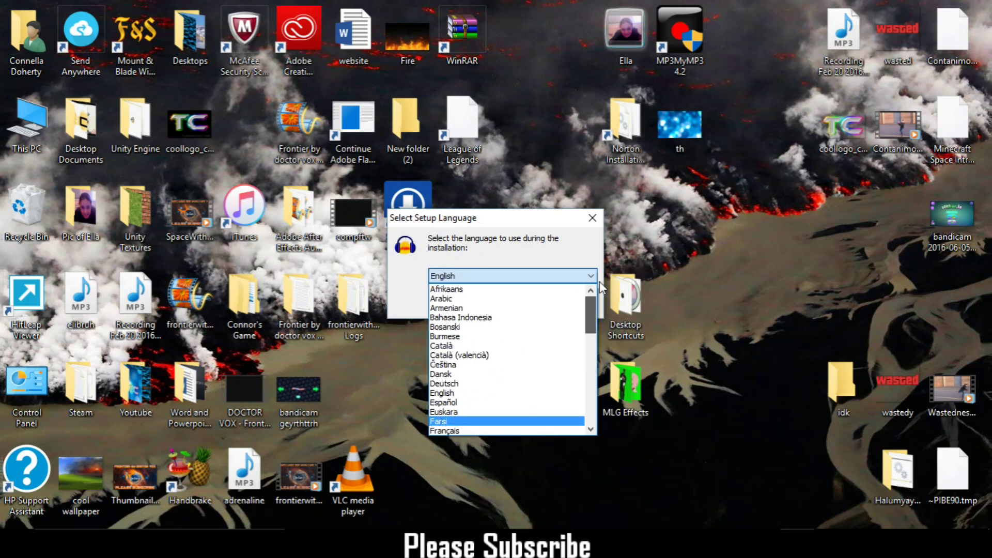
{"action": "left_click", "coordinate": [480, 391]}
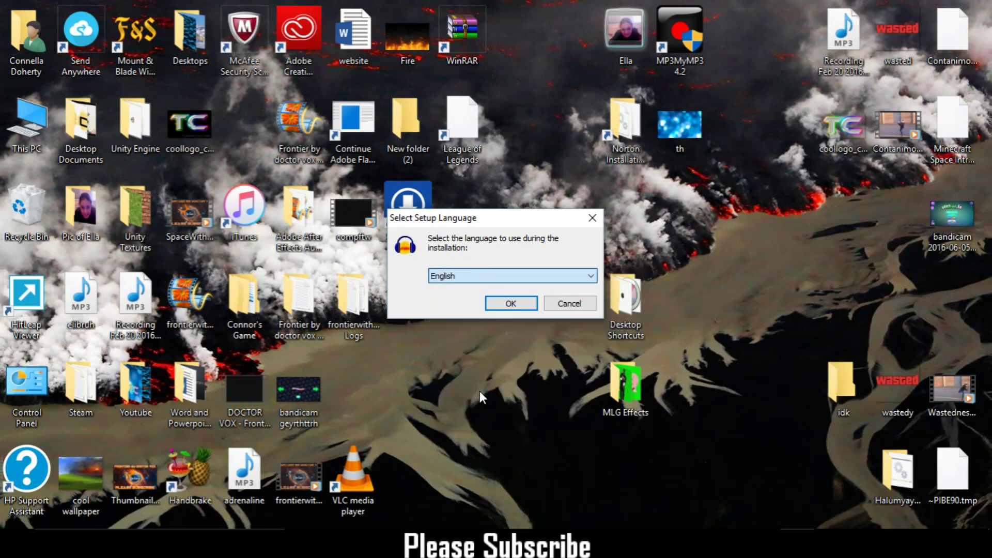
{"action": "left_click", "coordinate": [500, 304]}
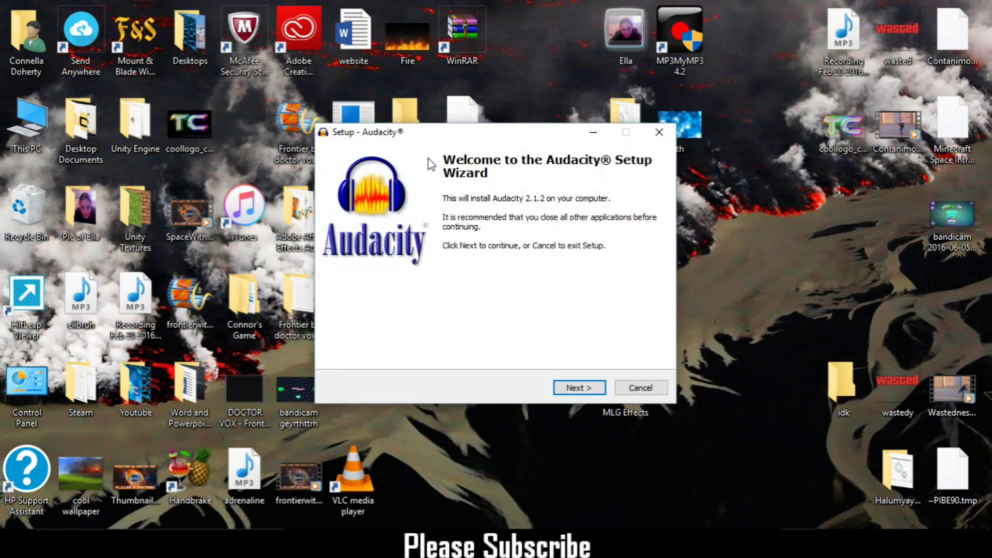
- Advance past the Welcome and license Information pages to the destination folder step
{"action": "left_click", "coordinate": [591, 389]}
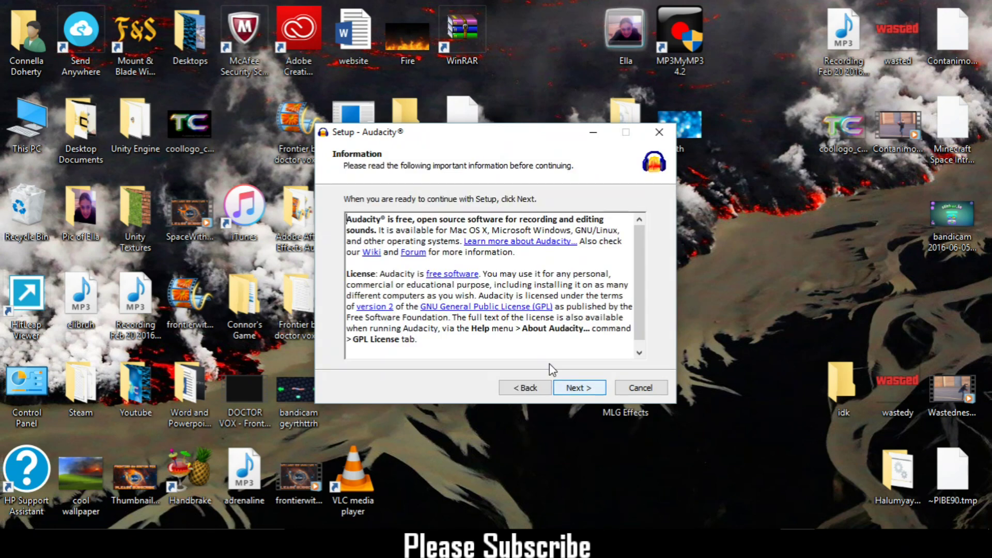
{"action": "mouse_move", "coordinate": [637, 268]}
{"action": "left_mouse_down"}
{"action": "mouse_move", "coordinate": [637, 298]}
{"action": "mouse_move", "coordinate": [638, 272]}
{"action": "left_mouse_up"}
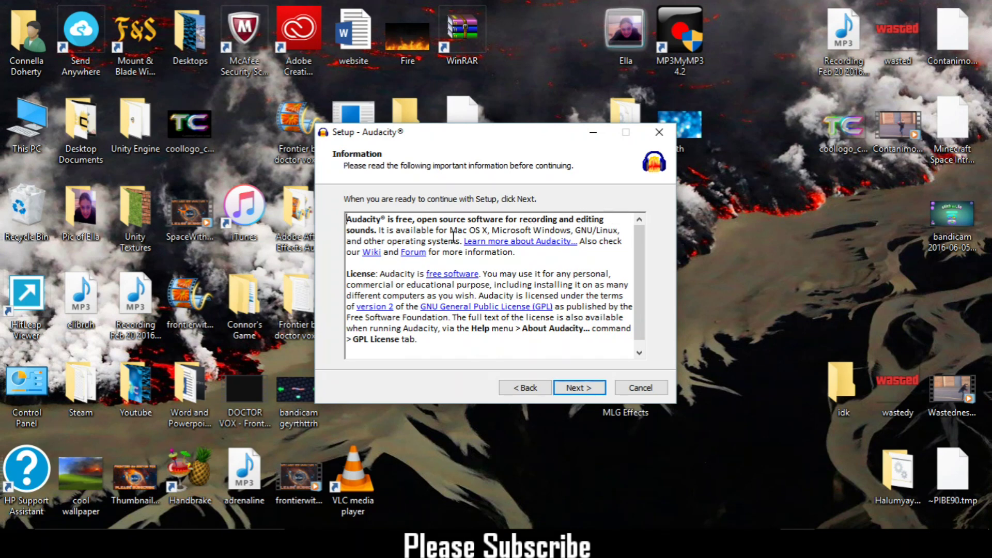
{"action": "left_click", "coordinate": [574, 390]}
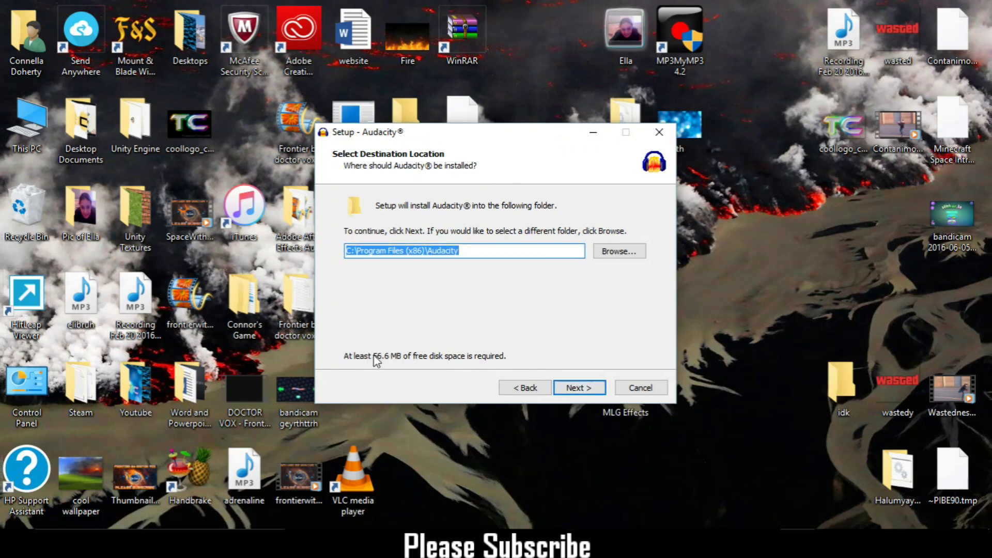
- Accept the Program Files (x86)\Audacity folder and keep the desktop icon option
{"action": "left_click", "coordinate": [583, 394]}
{"action": "left_click", "coordinate": [361, 247]}
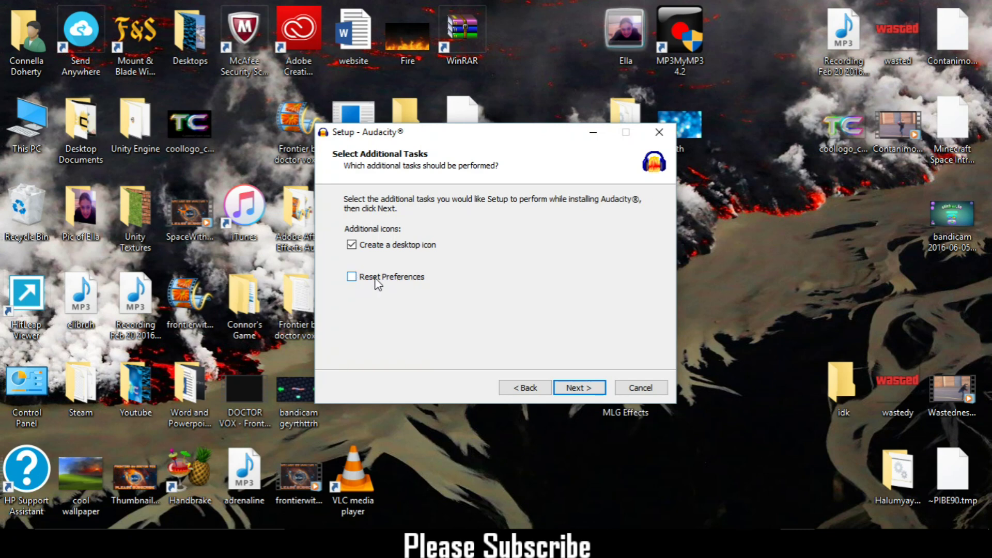
{"action": "left_click", "coordinate": [578, 390]}
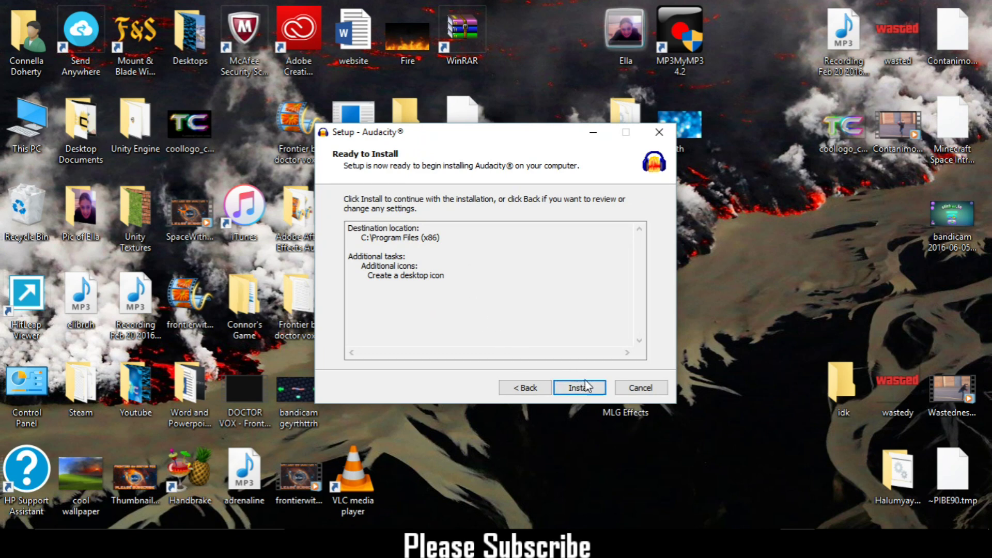
- Install Audacity from the Ready to Install page and let file extraction finish
{"action": "left_click", "coordinate": [583, 388]}
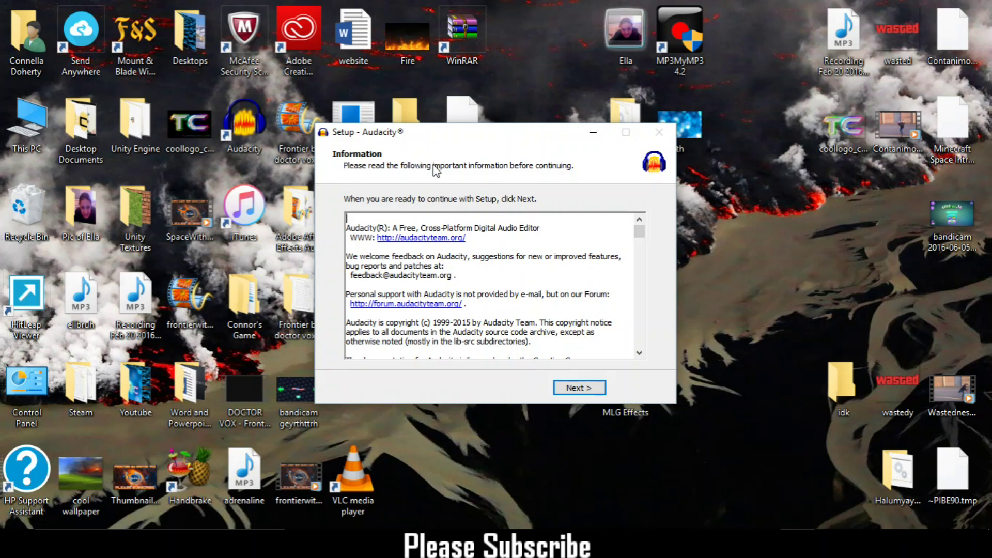
- Move past the post-install Information page to the completion page, leaving 'Launch Audacity' enabled
{"action": "left_click", "coordinate": [579, 388]}
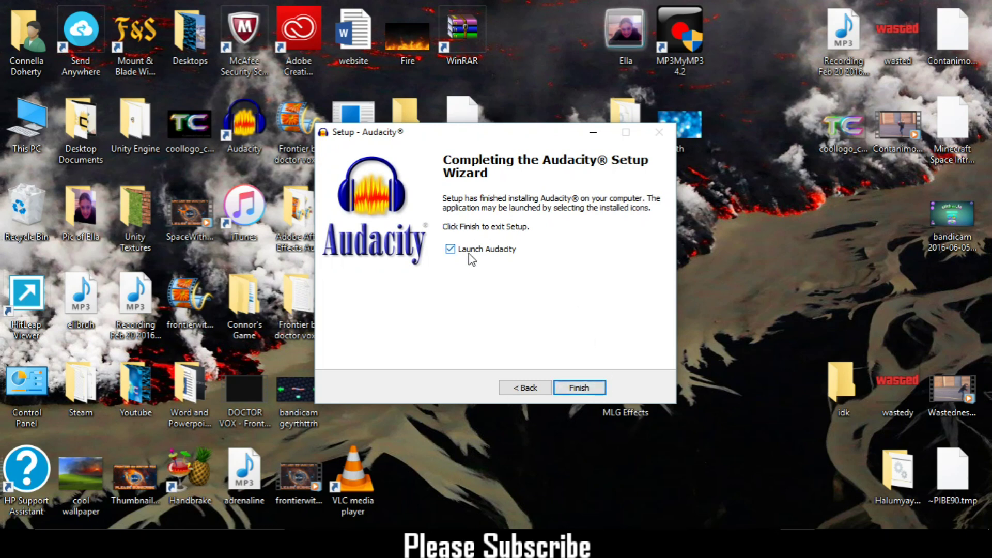